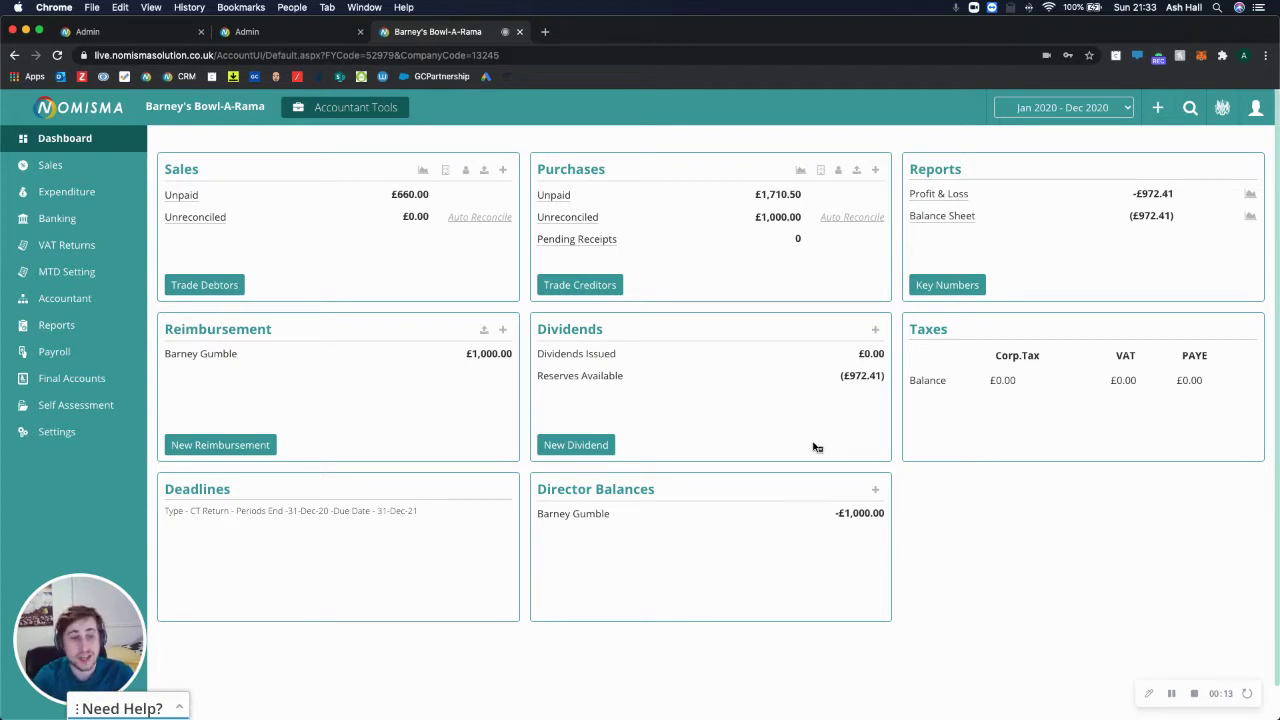
Record a received payment of £60.00 dated 17/01/2021 into the Nomisma Tutorial Test account against sales invoice INV-3
{"action": "left_click", "coordinate": [76, 166]}
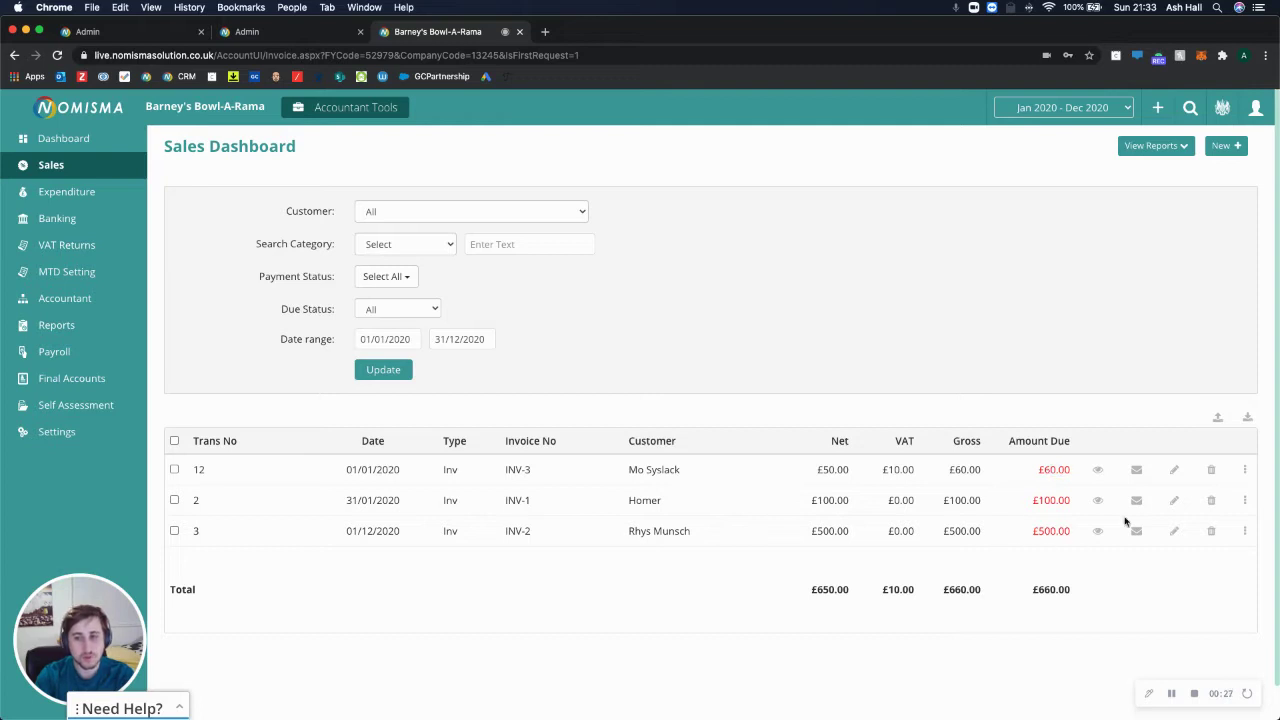
{"action": "left_click", "coordinate": [1246, 470]}
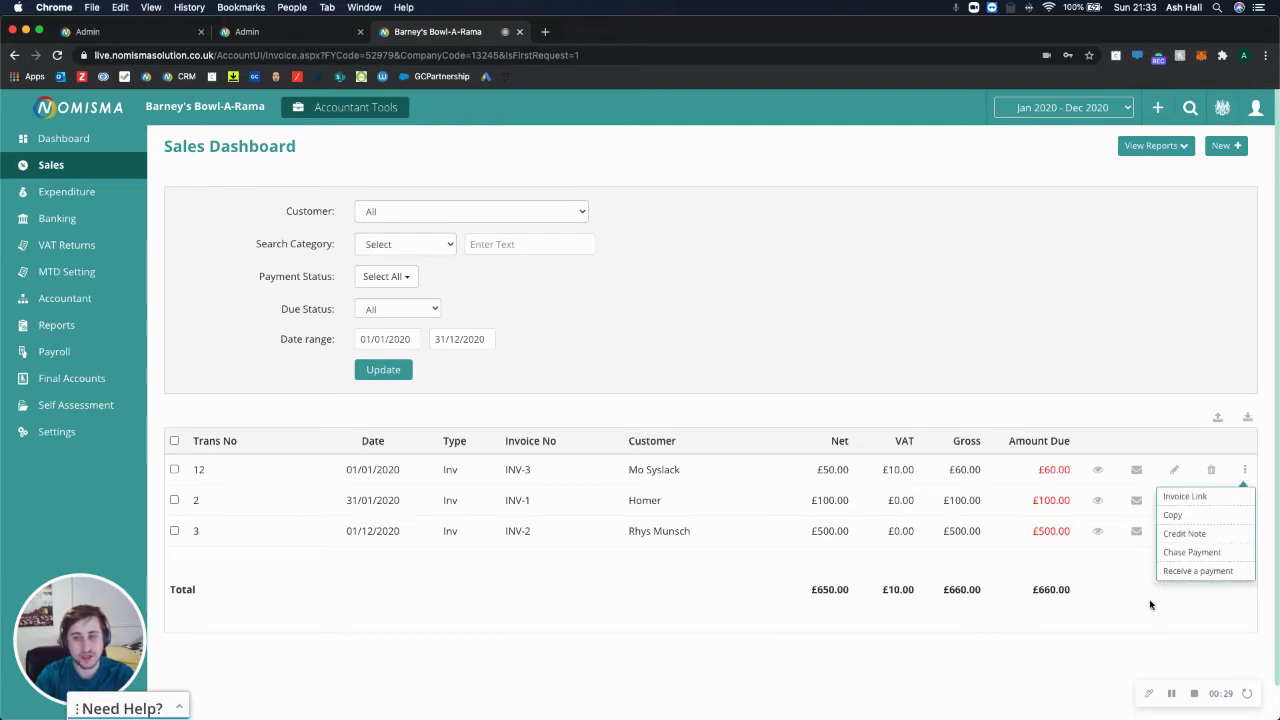
{"action": "left_click", "coordinate": [1197, 572]}
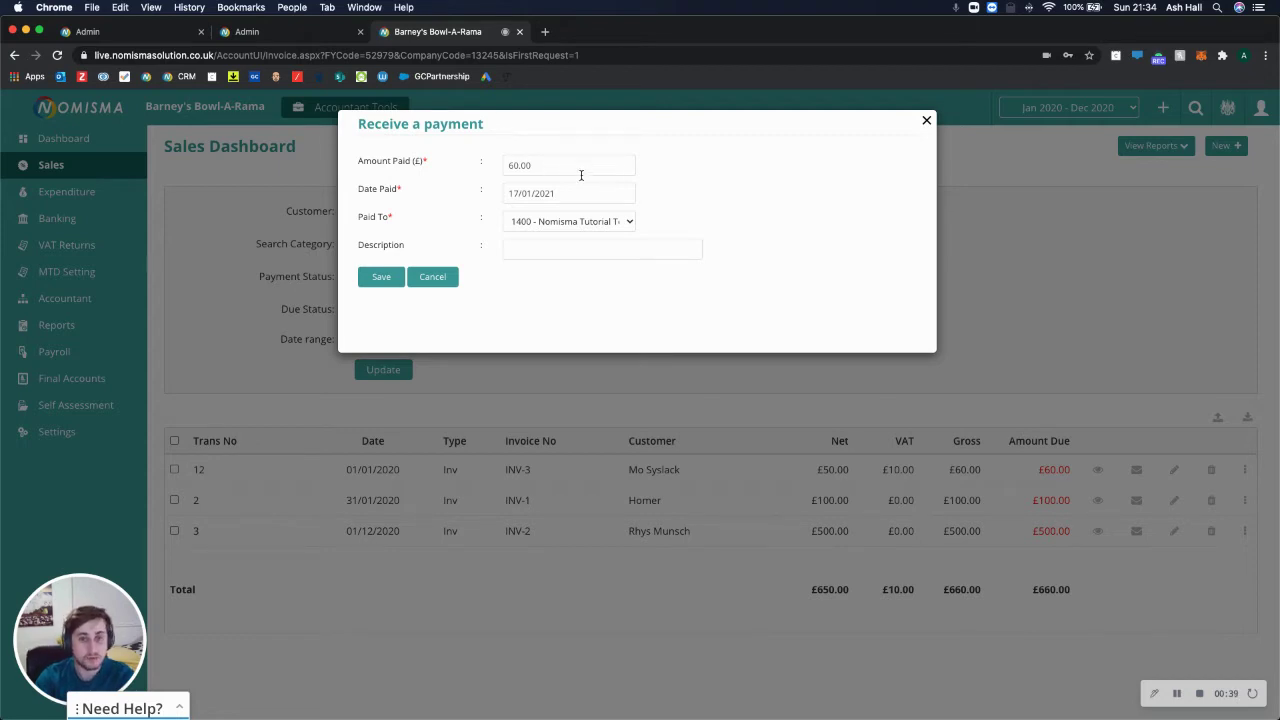
{"action": "left_click", "coordinate": [568, 224]}
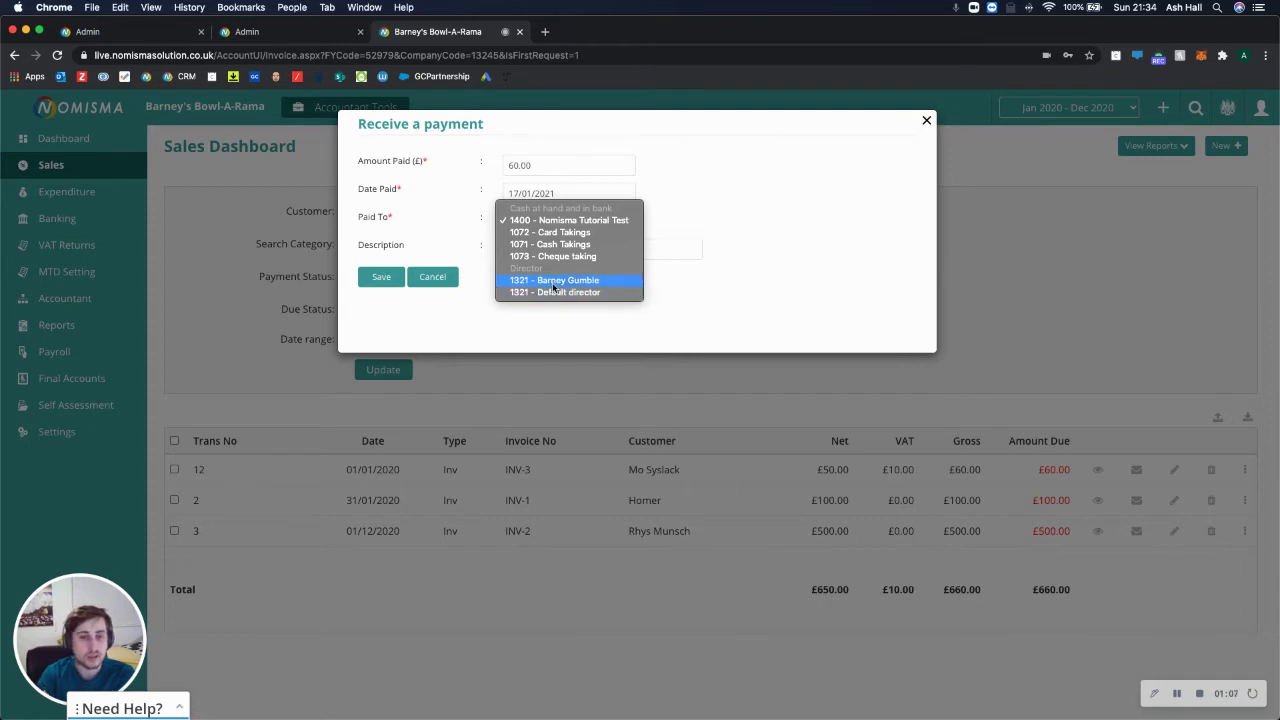
{"action": "left_click", "coordinate": [556, 222]}
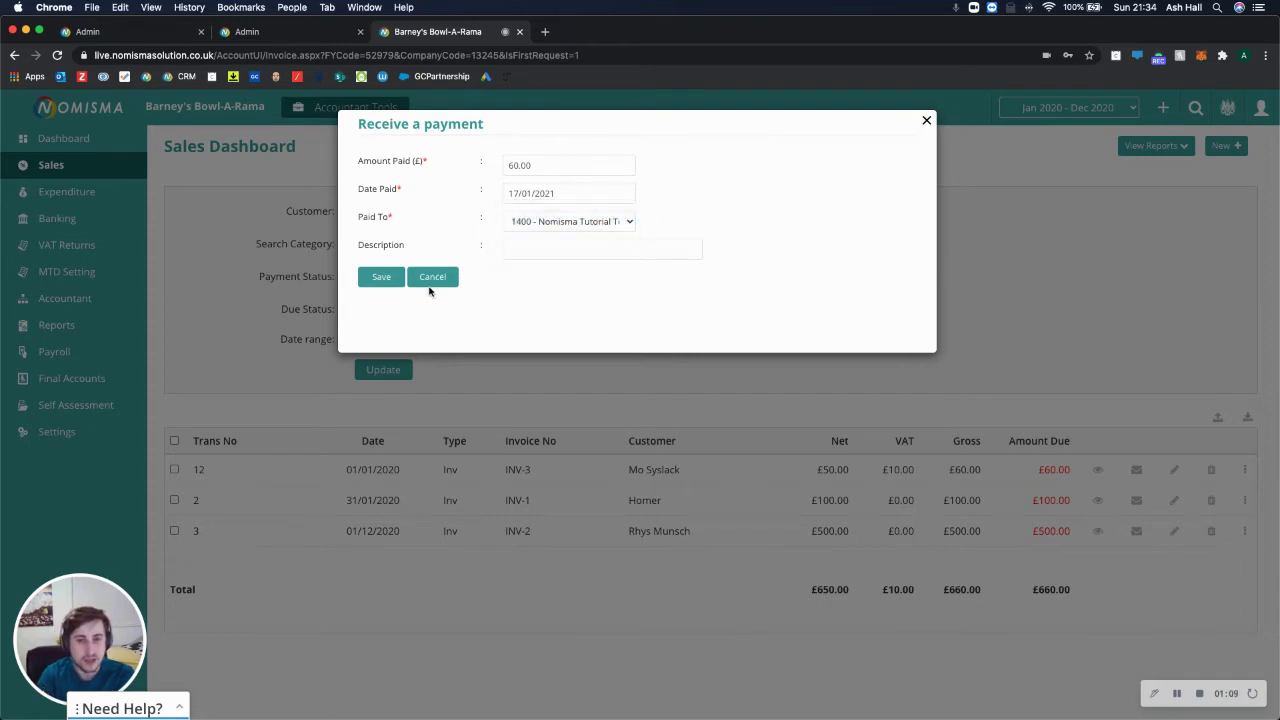
{"action": "left_click", "coordinate": [555, 251]}
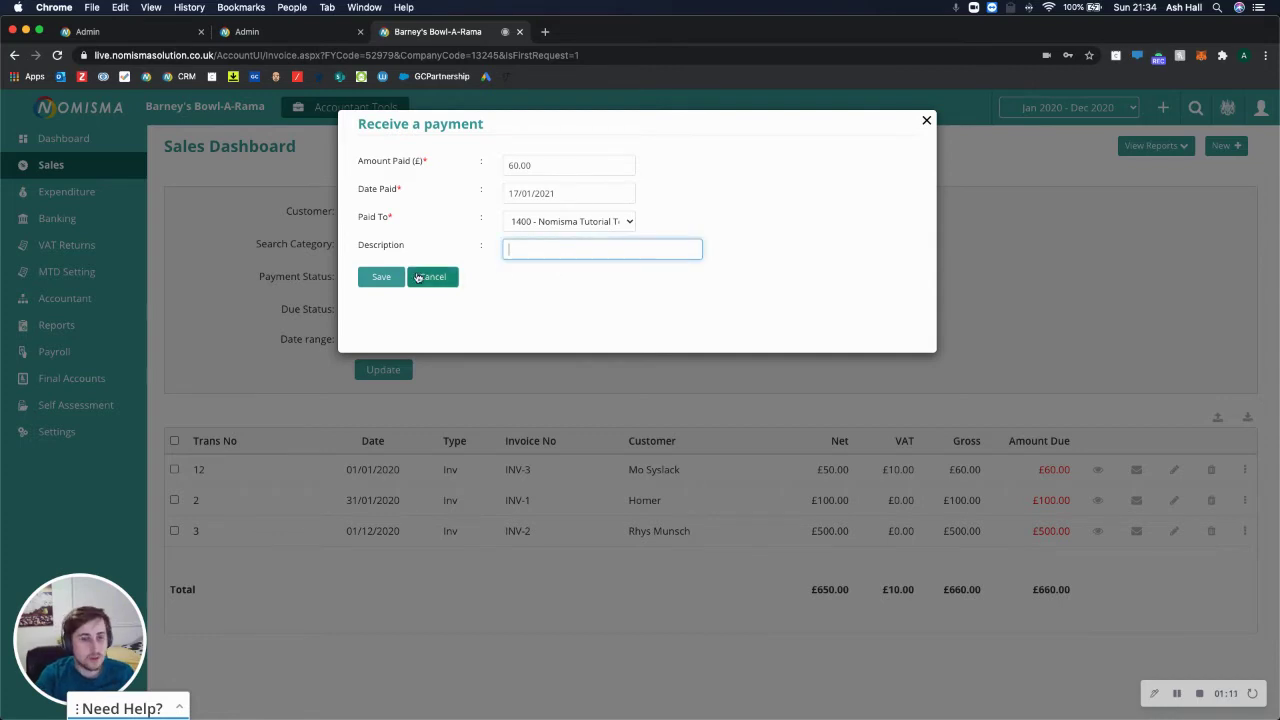
{"action": "left_click", "coordinate": [389, 278]}
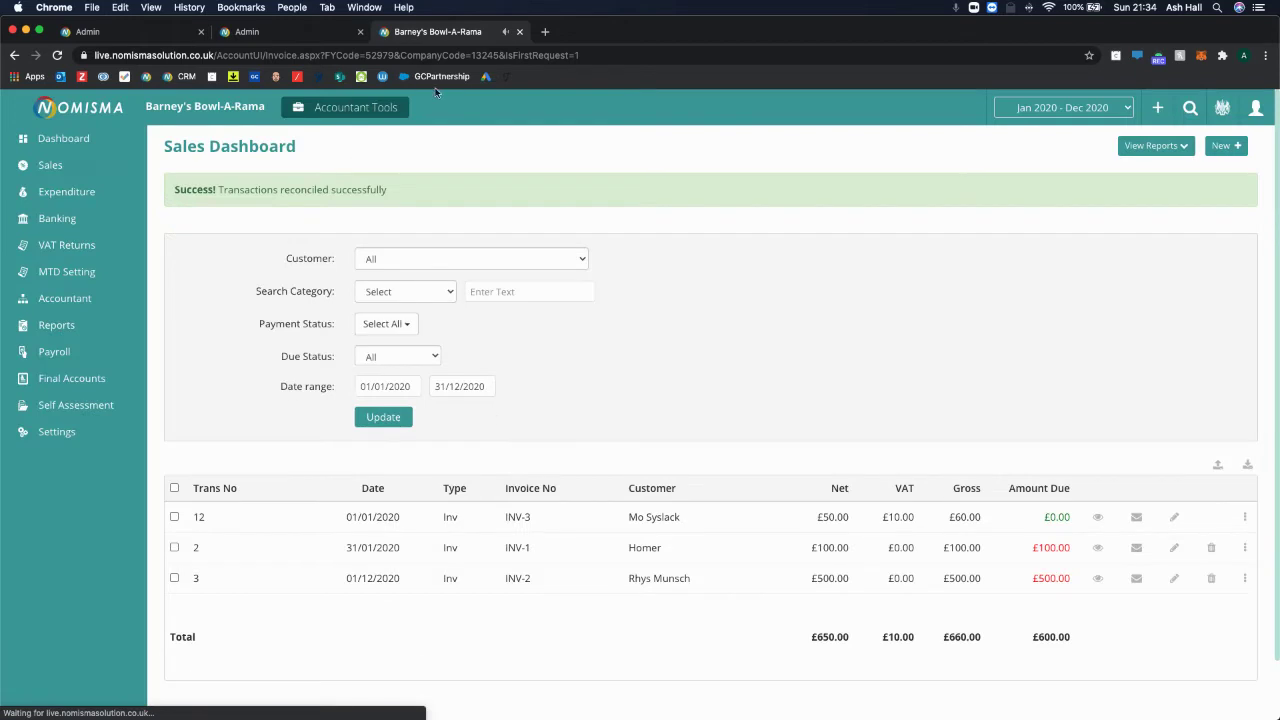
Check the reconciliation message and the amount due on sales invoice INV-3
{"action": "left_click_drag", "start_coordinate": [218, 190], "coordinate": [314, 190]}
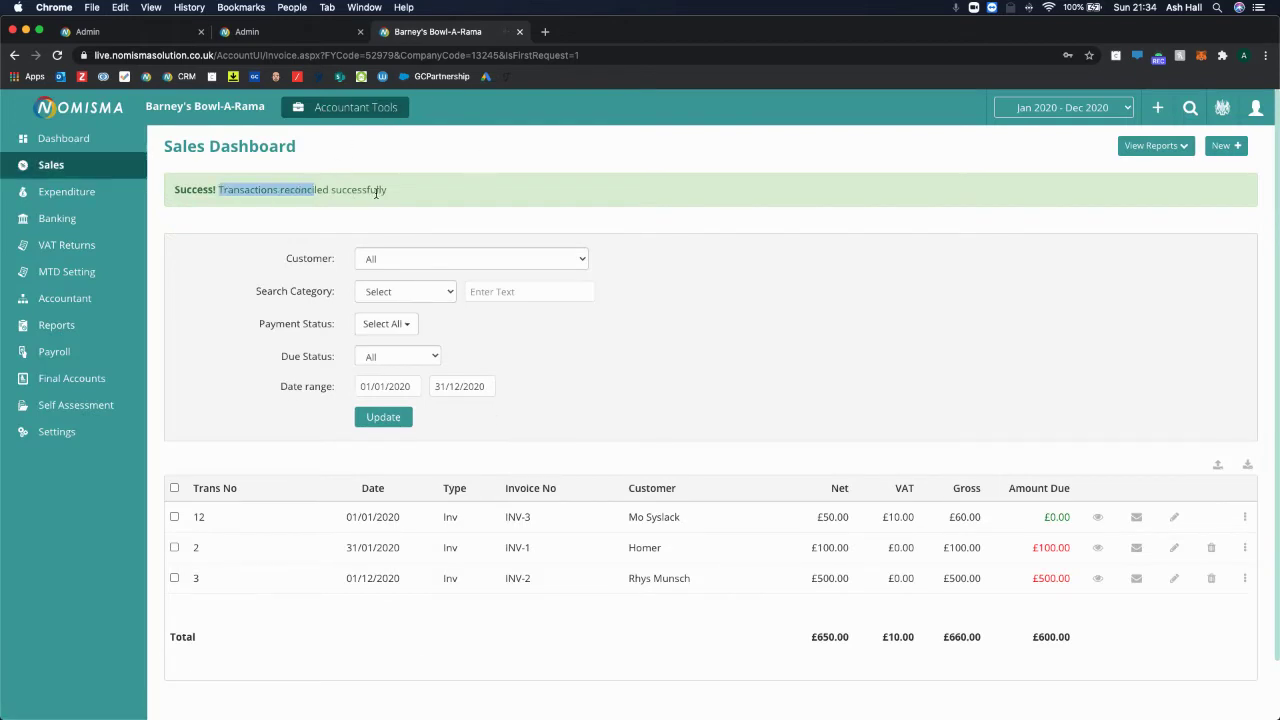
{"action": "left_click", "coordinate": [840, 351]}
{"action": "scroll", "coordinate": [1029, 443], "scroll_direction": "down", "scroll_amount": 1}
{"action": "left_click_drag", "start_coordinate": [1045, 452], "coordinate": [1070, 455]}
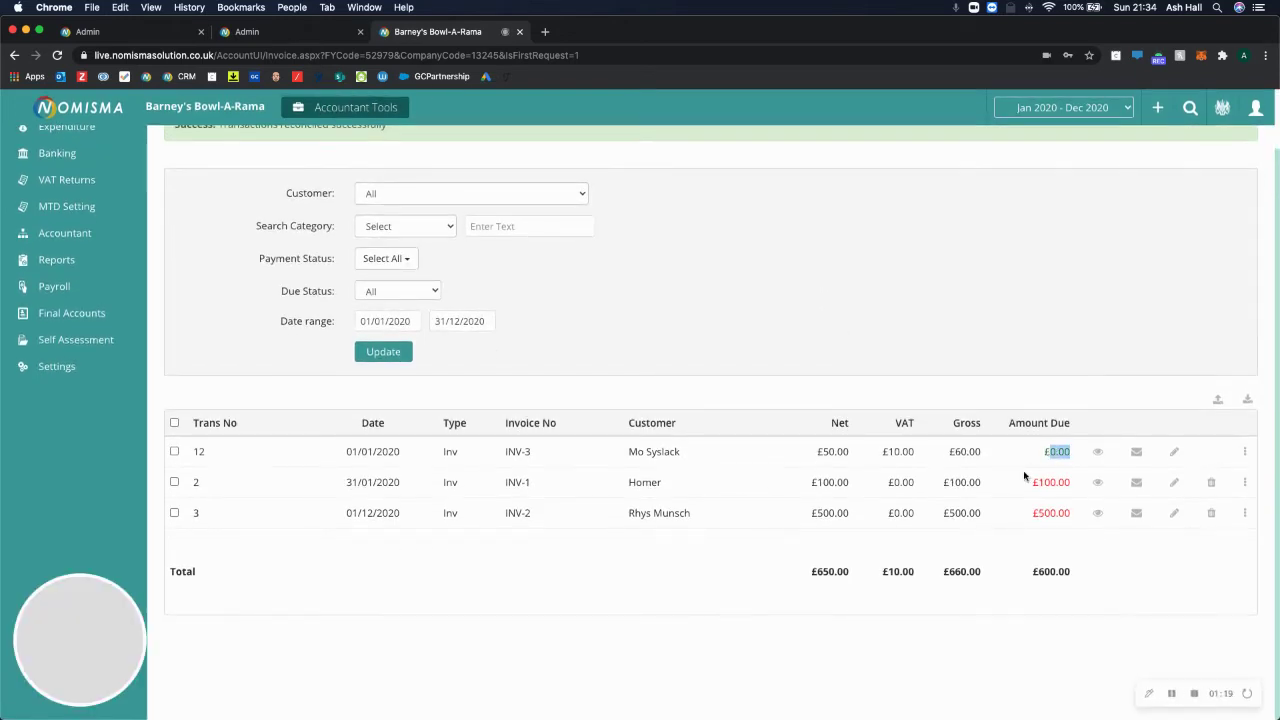
{"action": "left_click", "coordinate": [905, 598]}
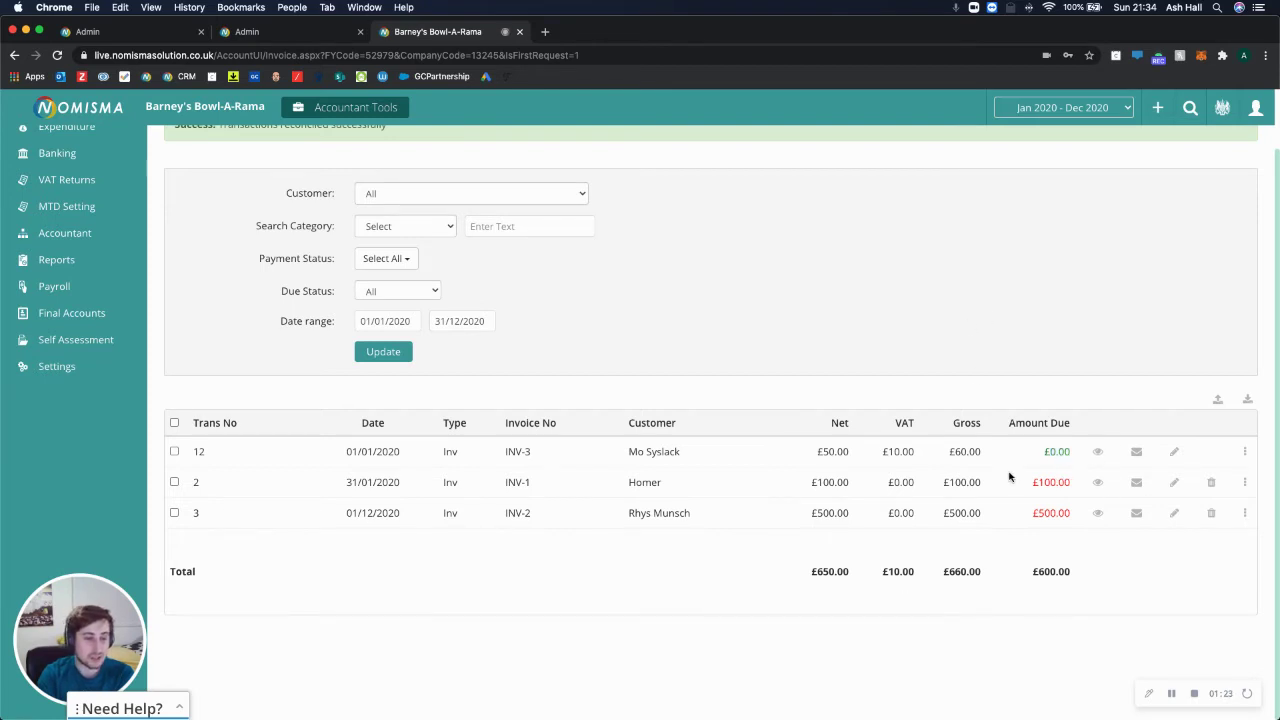
{"action": "scroll", "coordinate": [1009, 477], "scroll_direction": "up", "scroll_amount": 2}
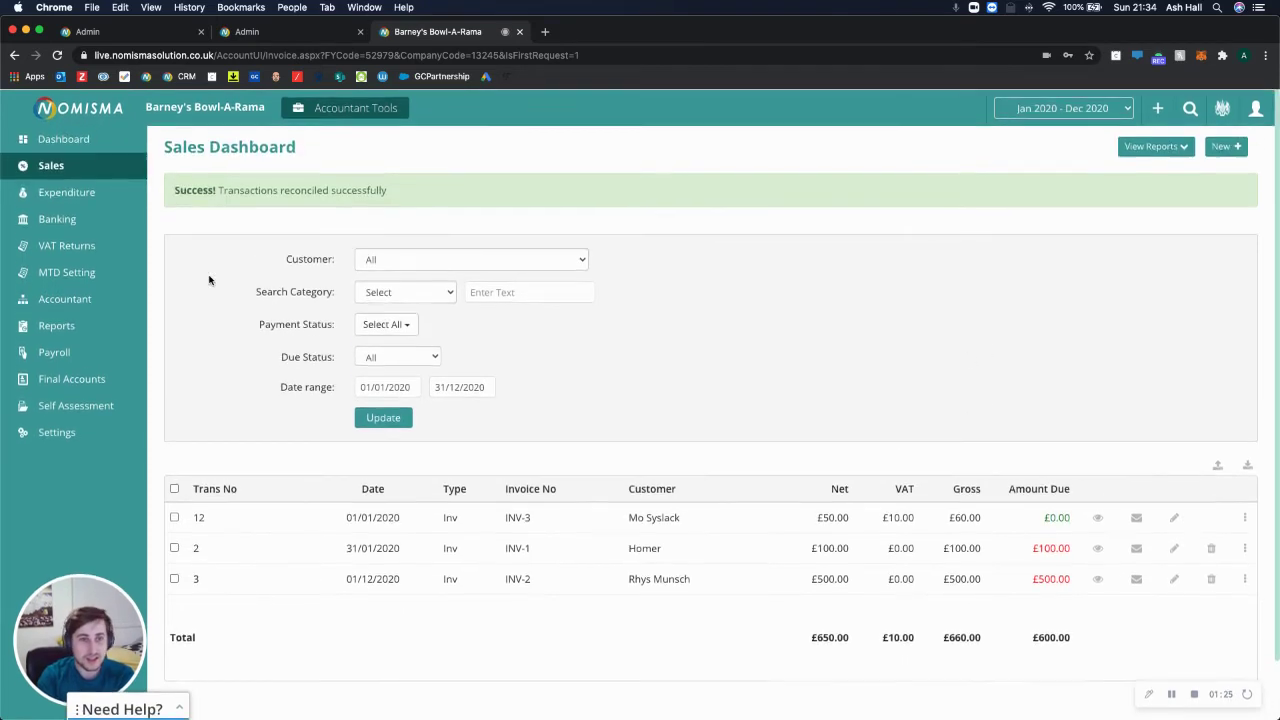
View the Nomisma Tutorial Test bank transactions for the Jan 2021 - Dec 2021 financial year to check the sales receipt
{"action": "left_click", "coordinate": [60, 218]}
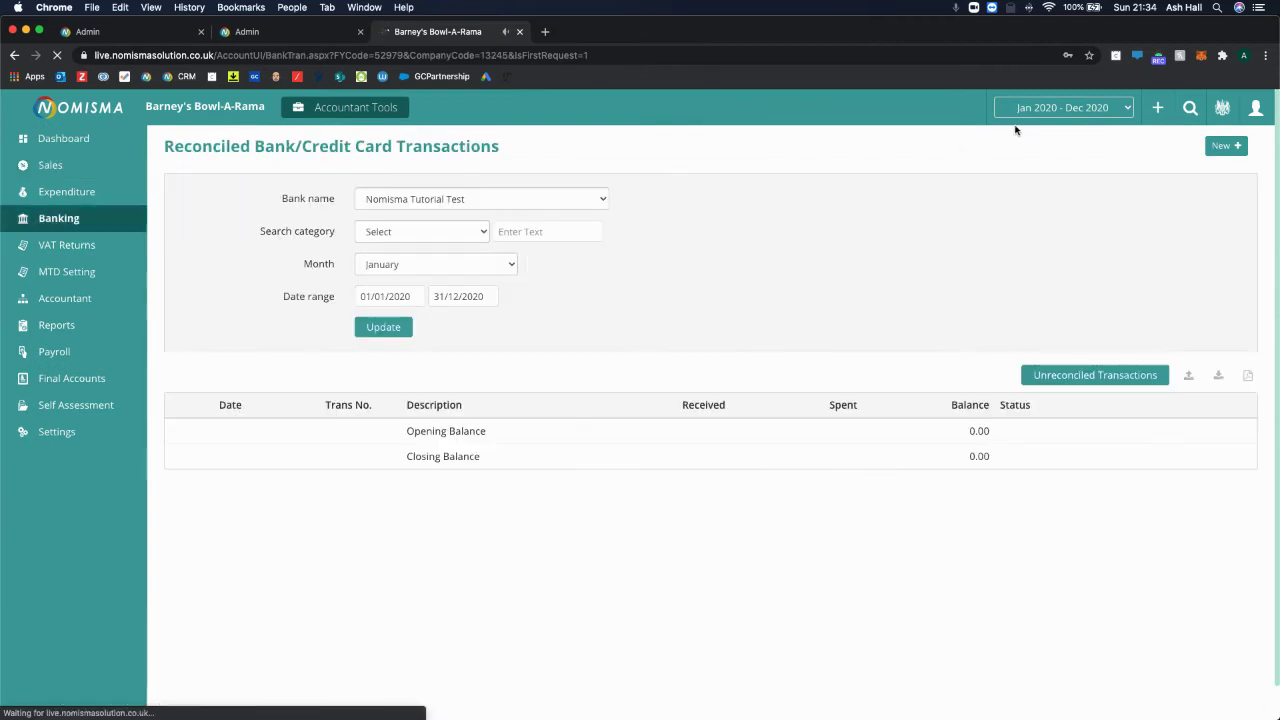
{"action": "left_click", "coordinate": [1036, 107]}
{"action": "left_click", "coordinate": [1045, 93]}
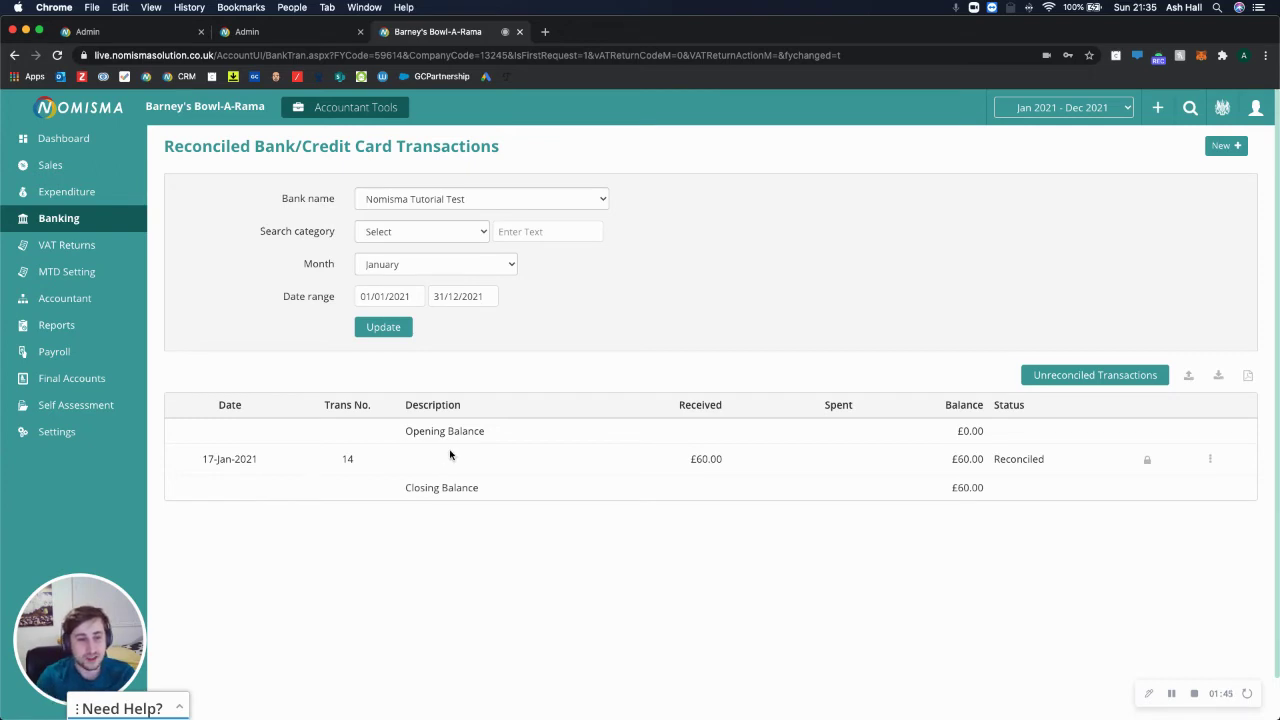
Show the expenditure bills for the Jan 2020 - Dec 2020 financial year
{"action": "left_click", "coordinate": [86, 203]}
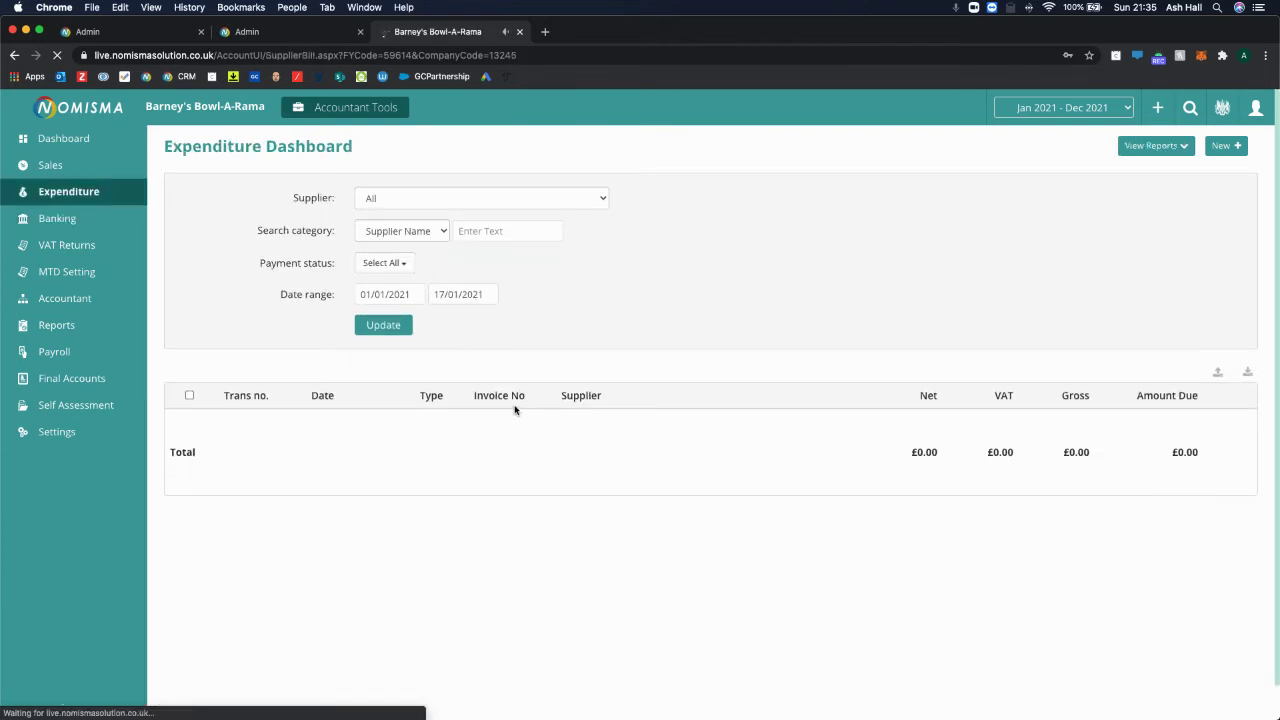
{"action": "left_click", "coordinate": [1035, 108]}
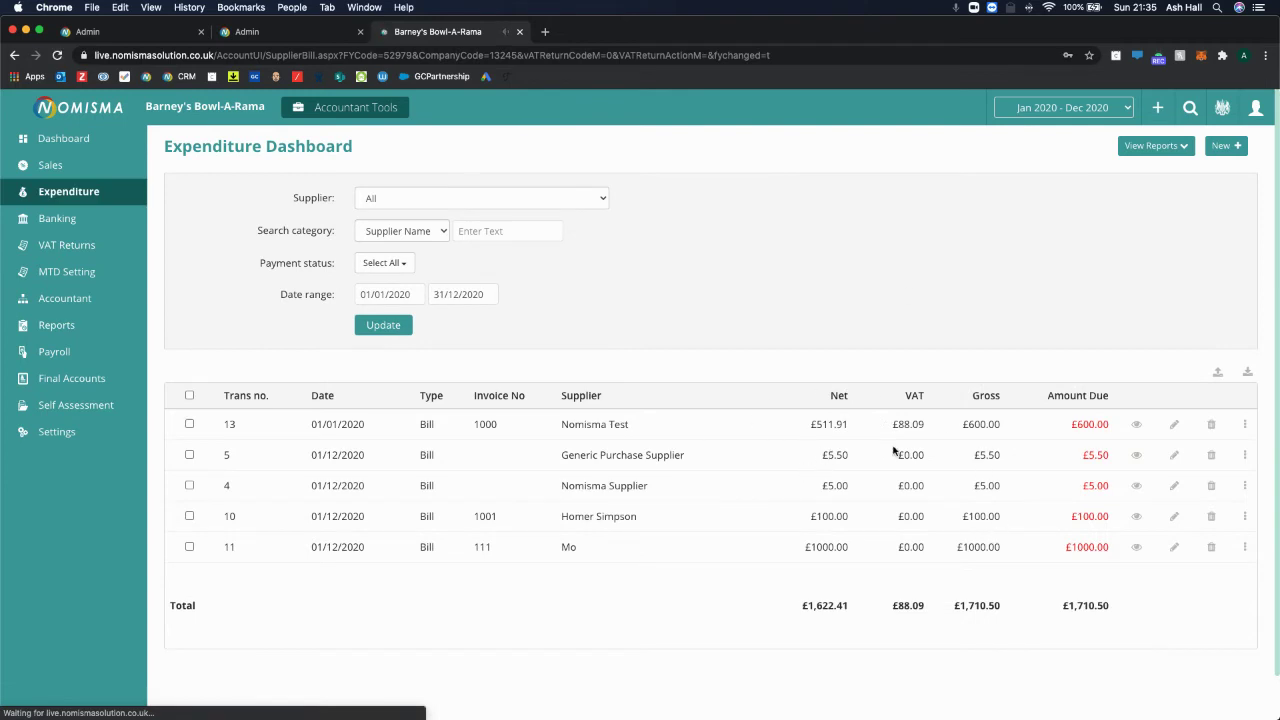
{"action": "left_click", "coordinate": [1244, 425]}
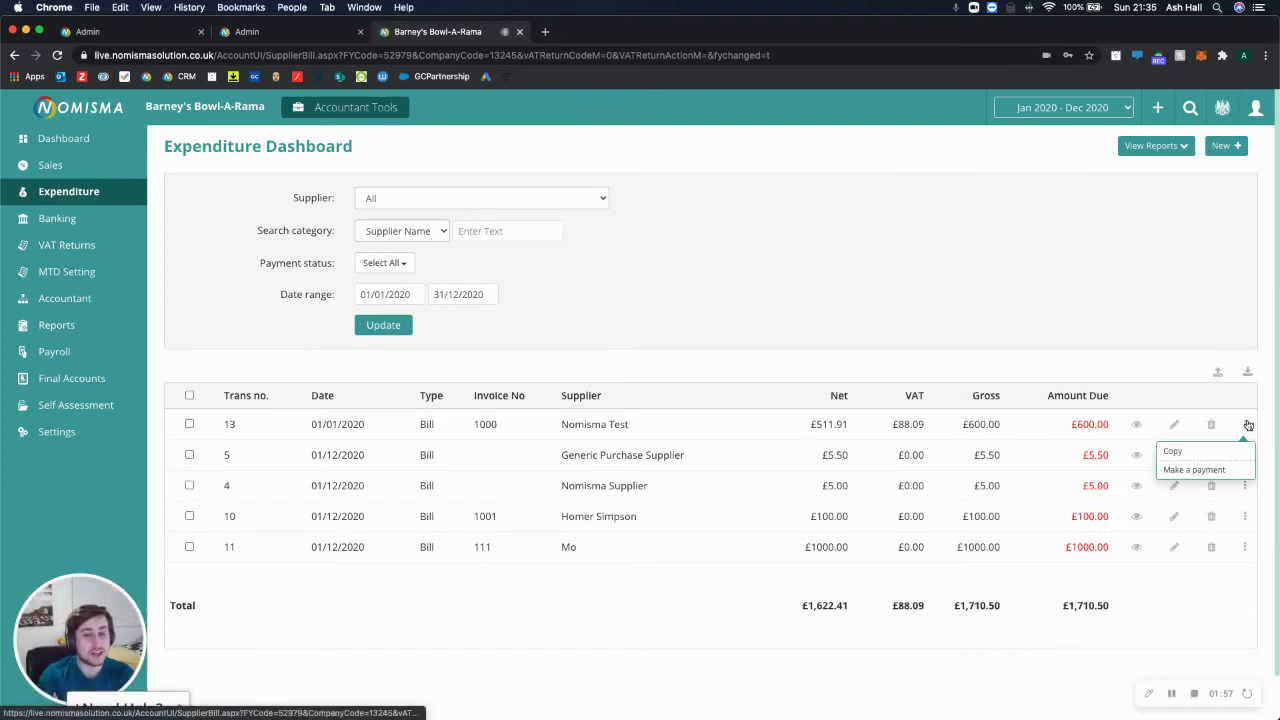
{"action": "left_click", "coordinate": [1194, 470]}
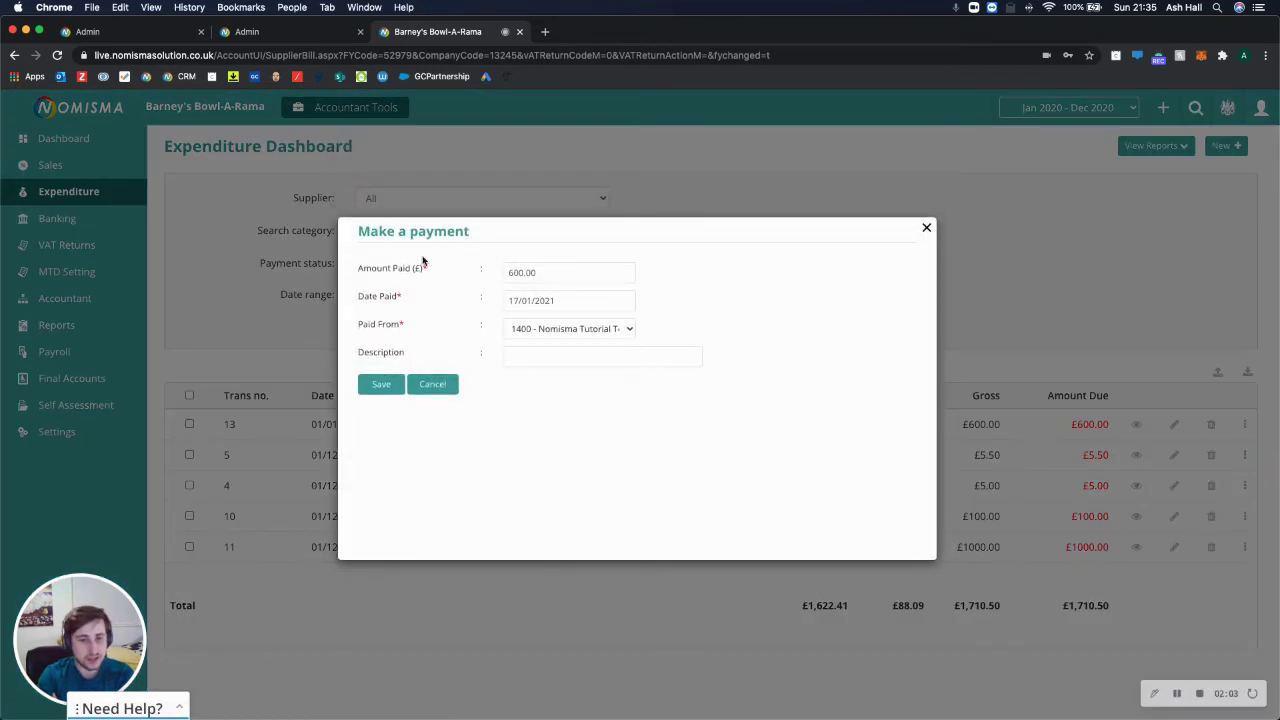
{"action": "left_click", "coordinate": [563, 328]}
{"action": "left_click", "coordinate": [731, 380]}
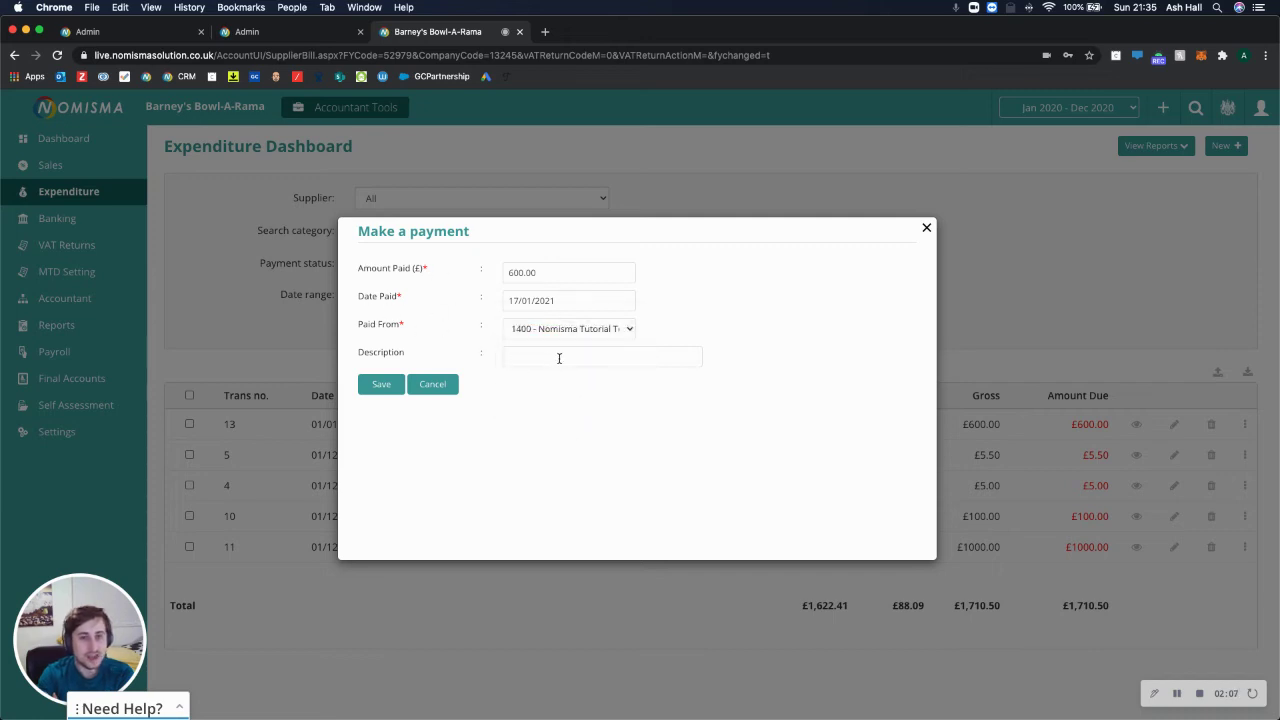
{"action": "left_click", "coordinate": [559, 357]}
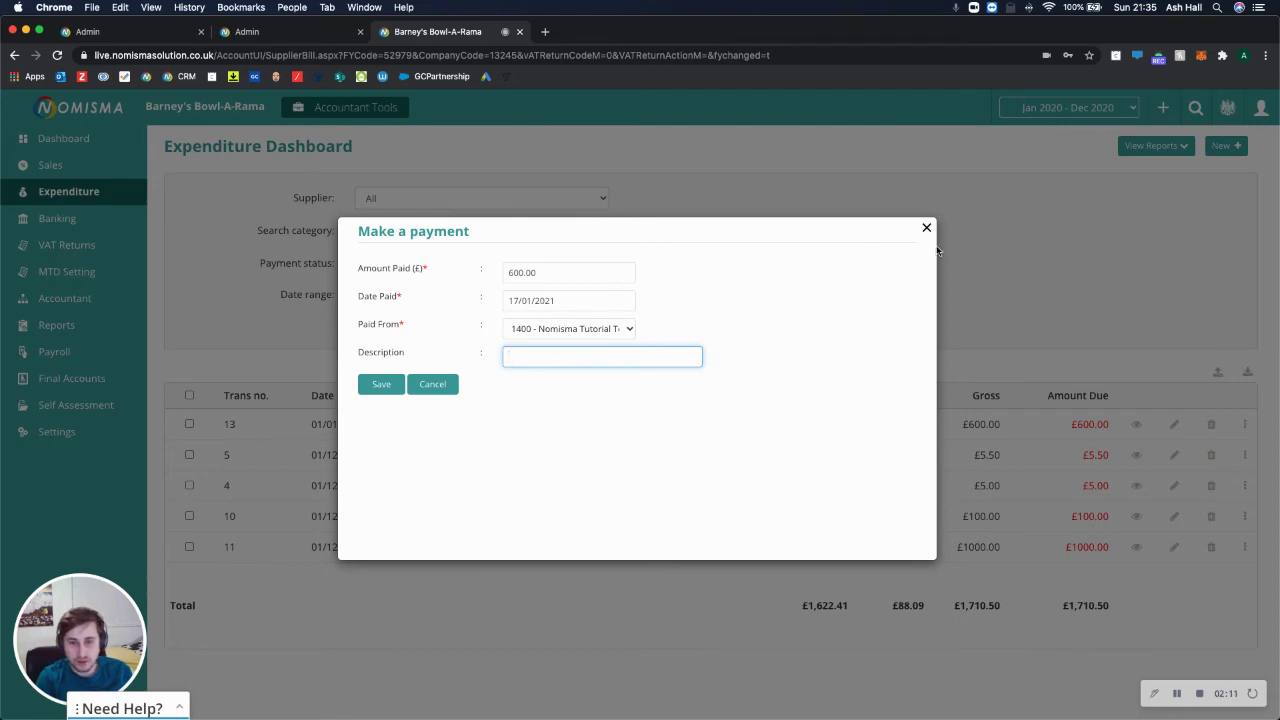
{"action": "left_click", "coordinate": [926, 228]}
Record a £600.00 payment dated 17/01/2021 from Nomisma Tutorial Test for the Nomisma Test bill, reusing its supplier name as the description
{"action": "left_click_drag", "start_coordinate": [632, 425], "coordinate": [562, 427]}
{"action": "key", "text": "super+c"}
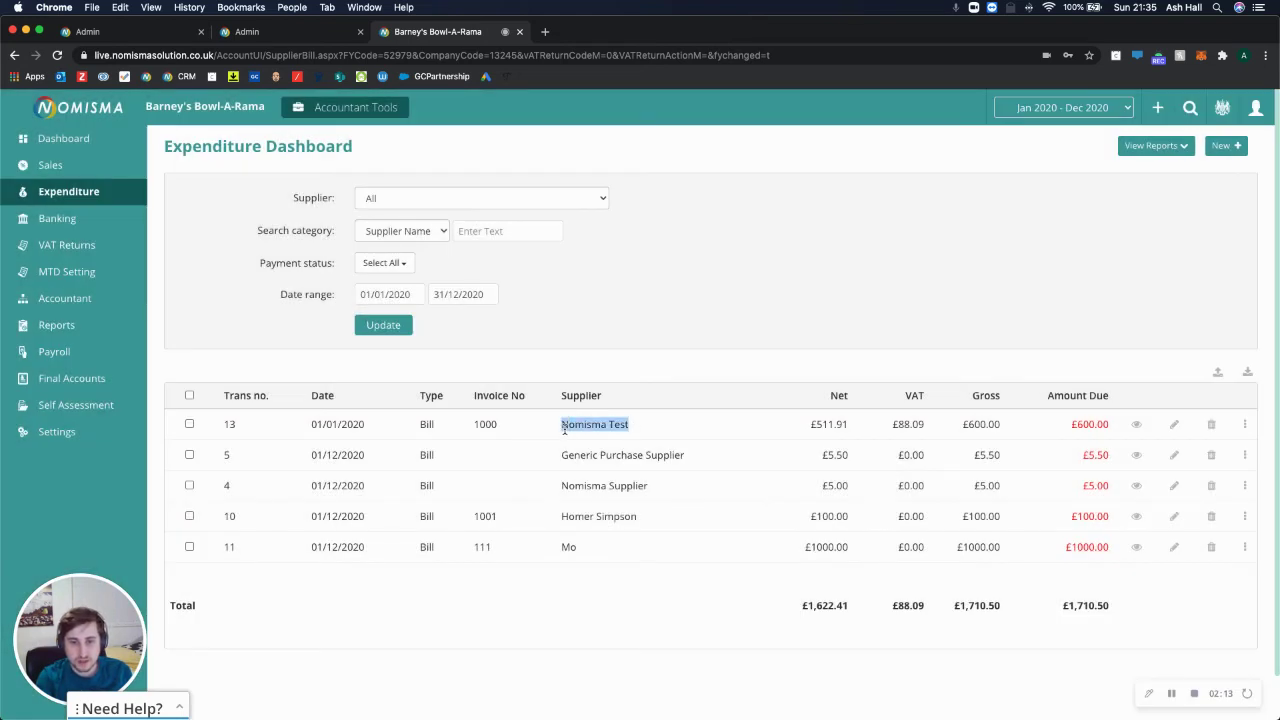
{"action": "left_click", "coordinate": [1246, 425]}
{"action": "left_click", "coordinate": [1195, 465]}
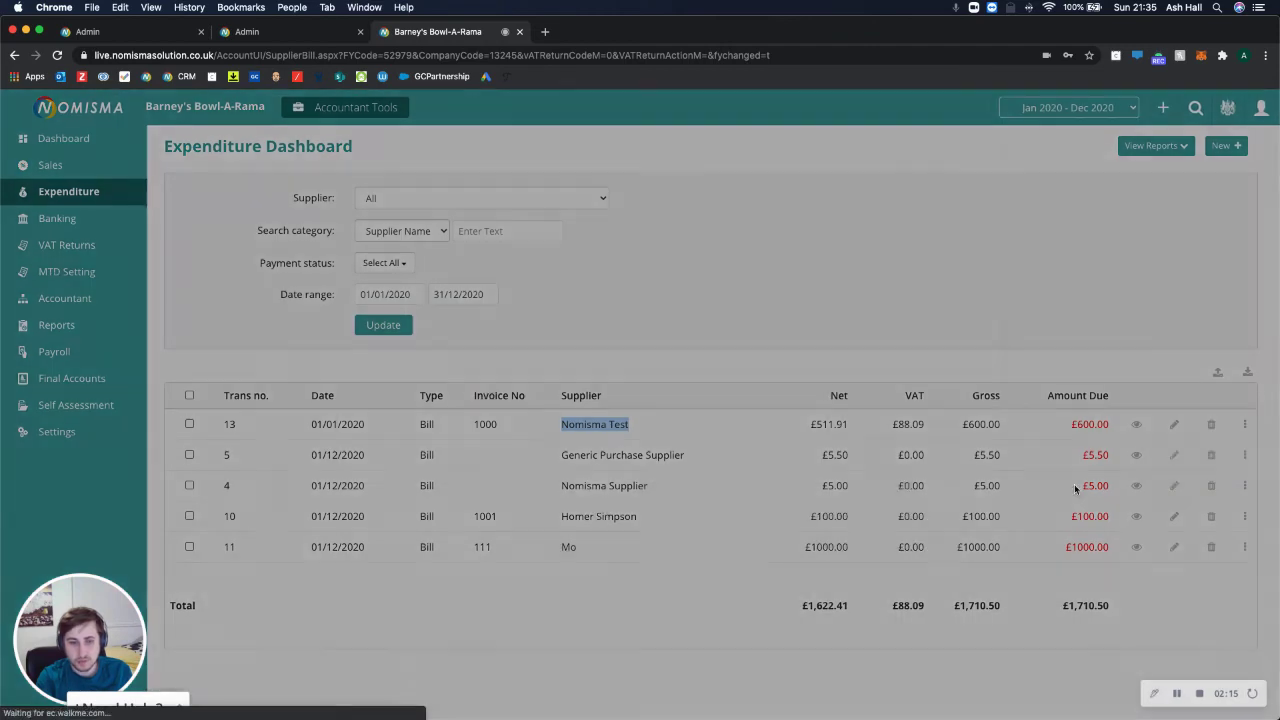
{"action": "key", "text": "super+v"}
{"action": "left_click", "coordinate": [381, 389]}
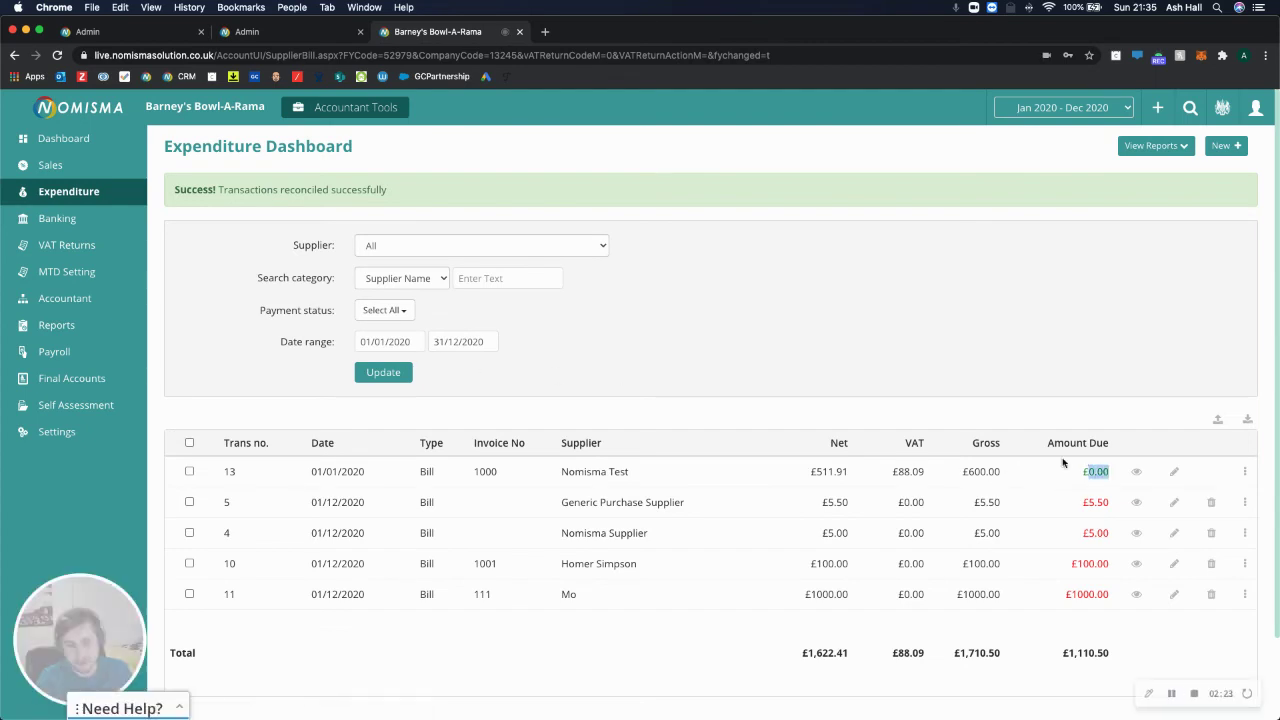
Return to the reconciled bank transactions and show the Jan 2021 - Dec 2021 financial year
{"action": "left_click", "coordinate": [84, 219]}
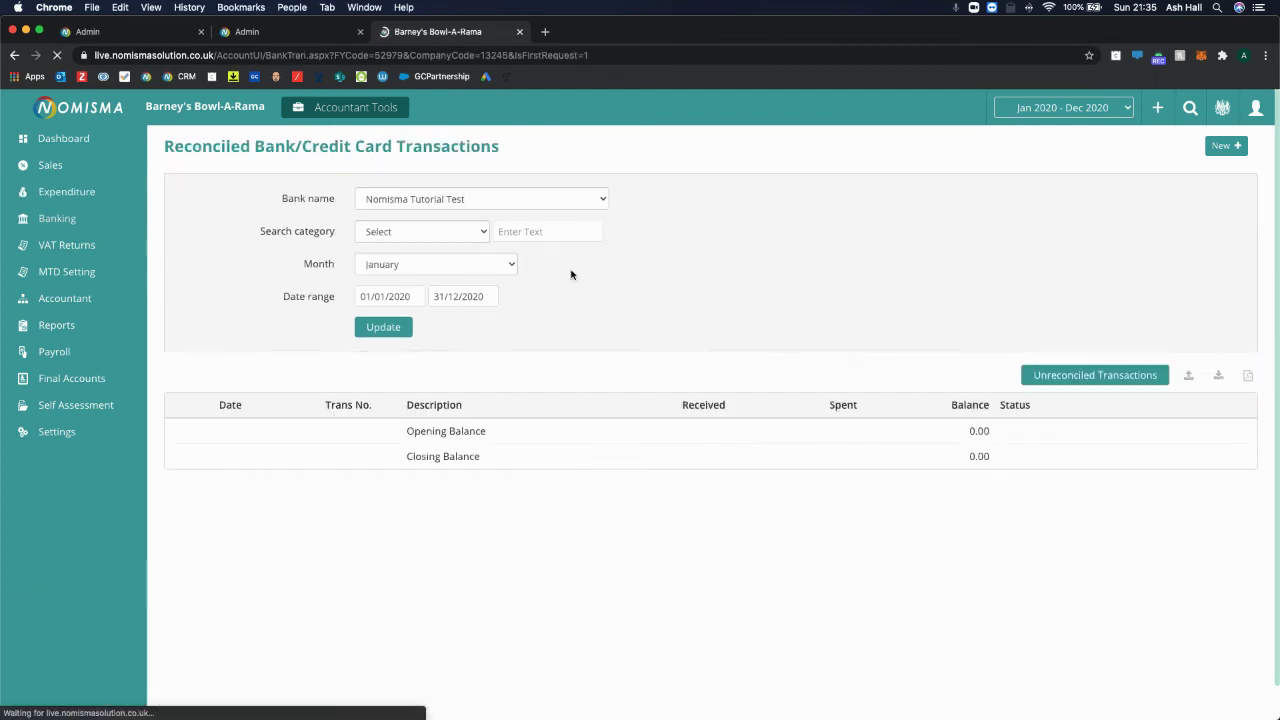
{"action": "left_click", "coordinate": [1040, 107]}
{"action": "left_click", "coordinate": [1025, 94]}
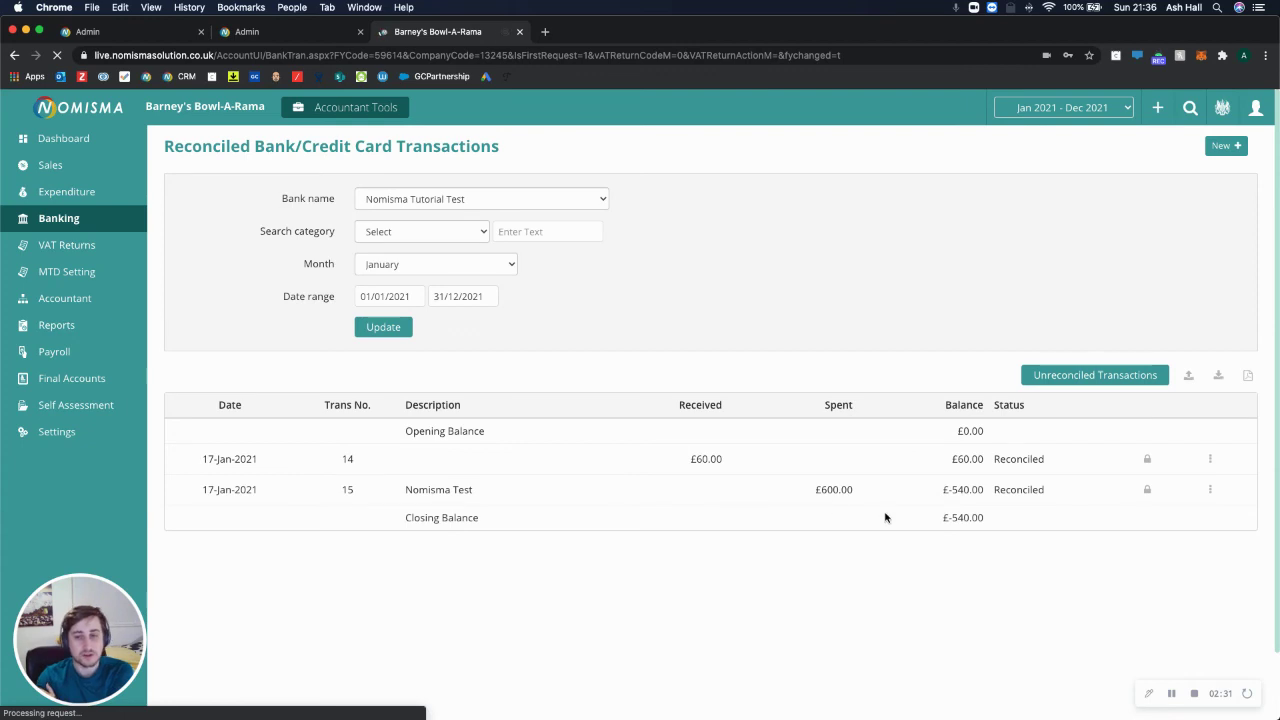
Review the closing balance, the received and spent amounts, and the description of the supplier payment
{"action": "left_click_drag", "start_coordinate": [983, 521], "coordinate": [958, 520]}
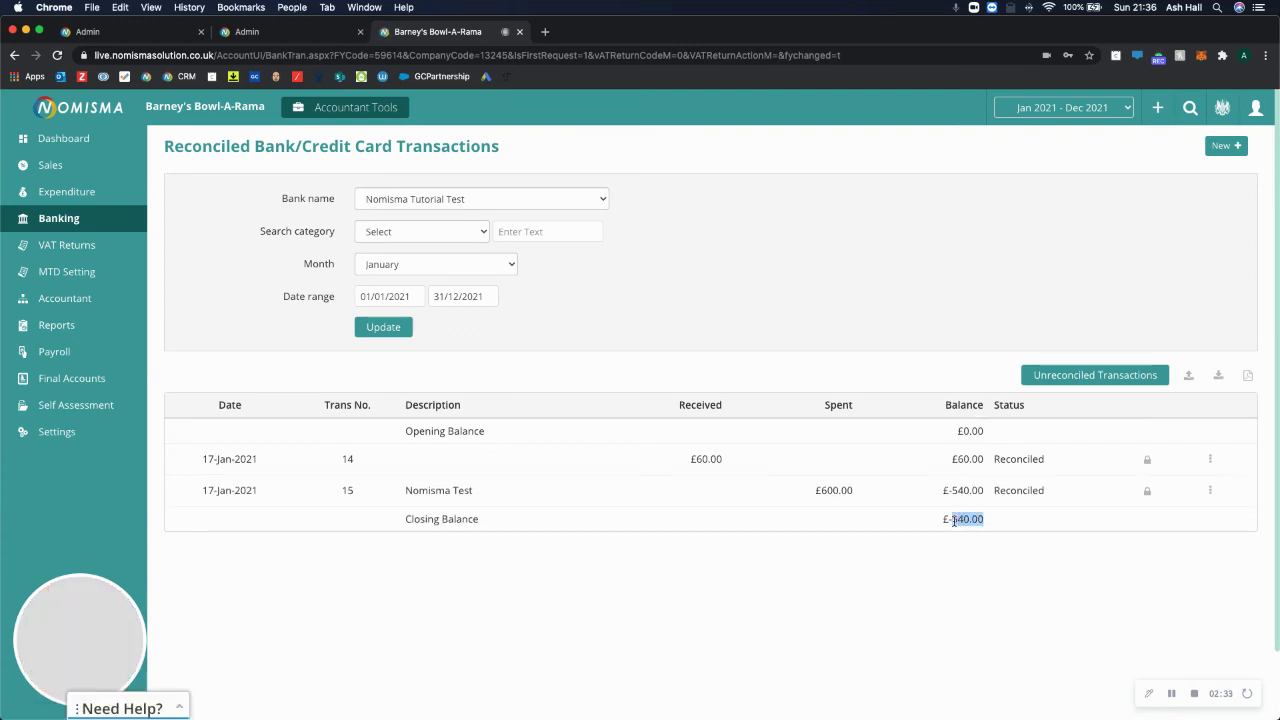
{"action": "left_click", "coordinate": [821, 570]}
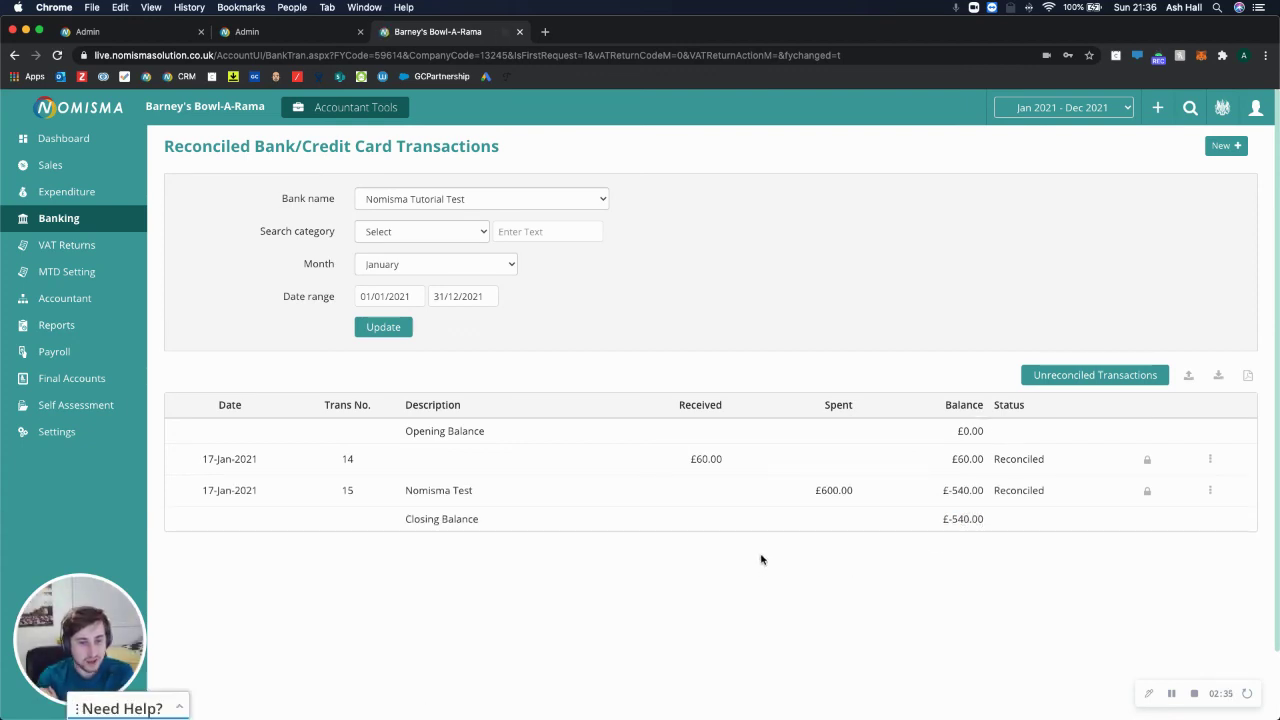
{"action": "left_click_drag", "start_coordinate": [724, 459], "coordinate": [691, 458]}
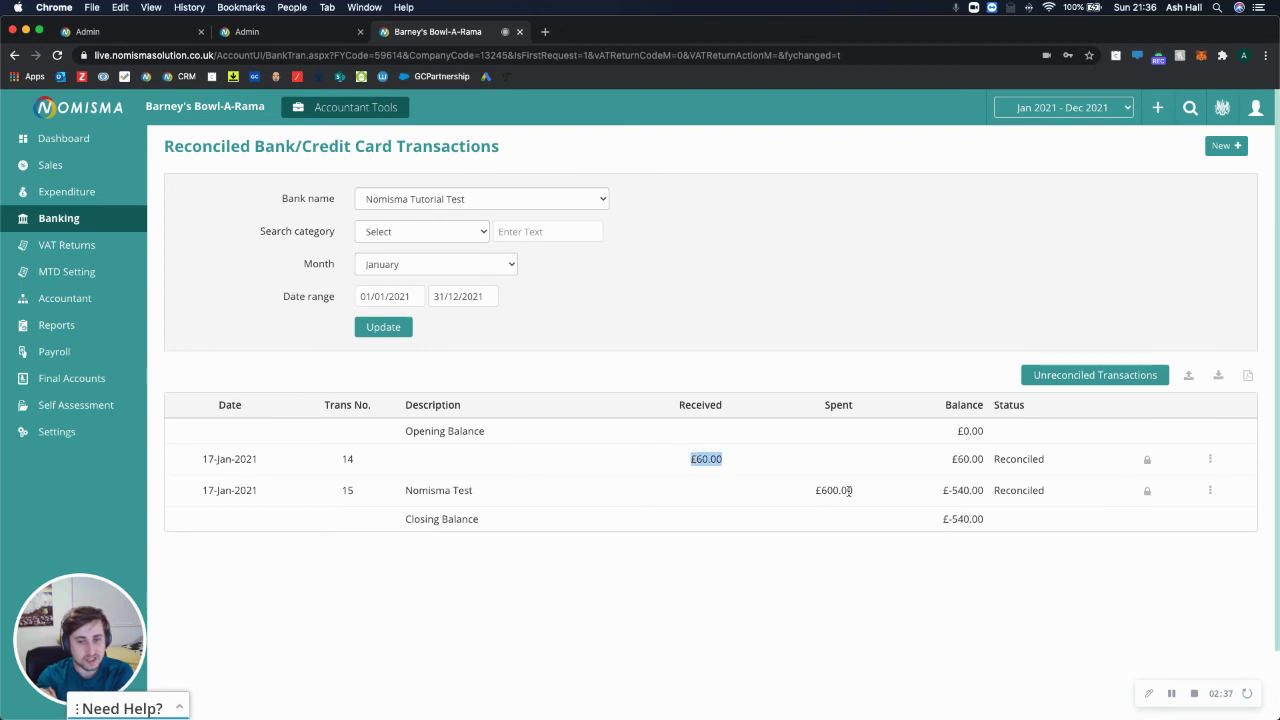
{"action": "left_click_drag", "start_coordinate": [850, 491], "coordinate": [796, 506]}
{"action": "left_click", "coordinate": [714, 598]}
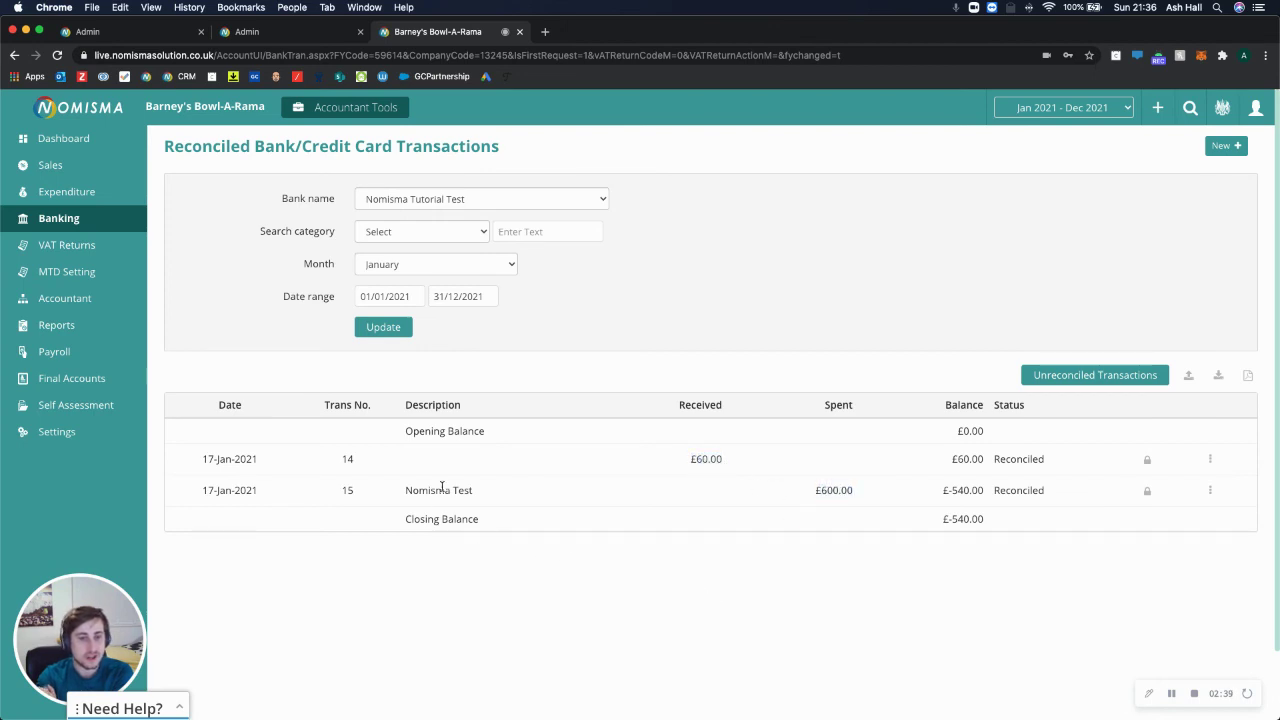
{"action": "left_click_drag", "start_coordinate": [472, 490], "coordinate": [403, 491]}
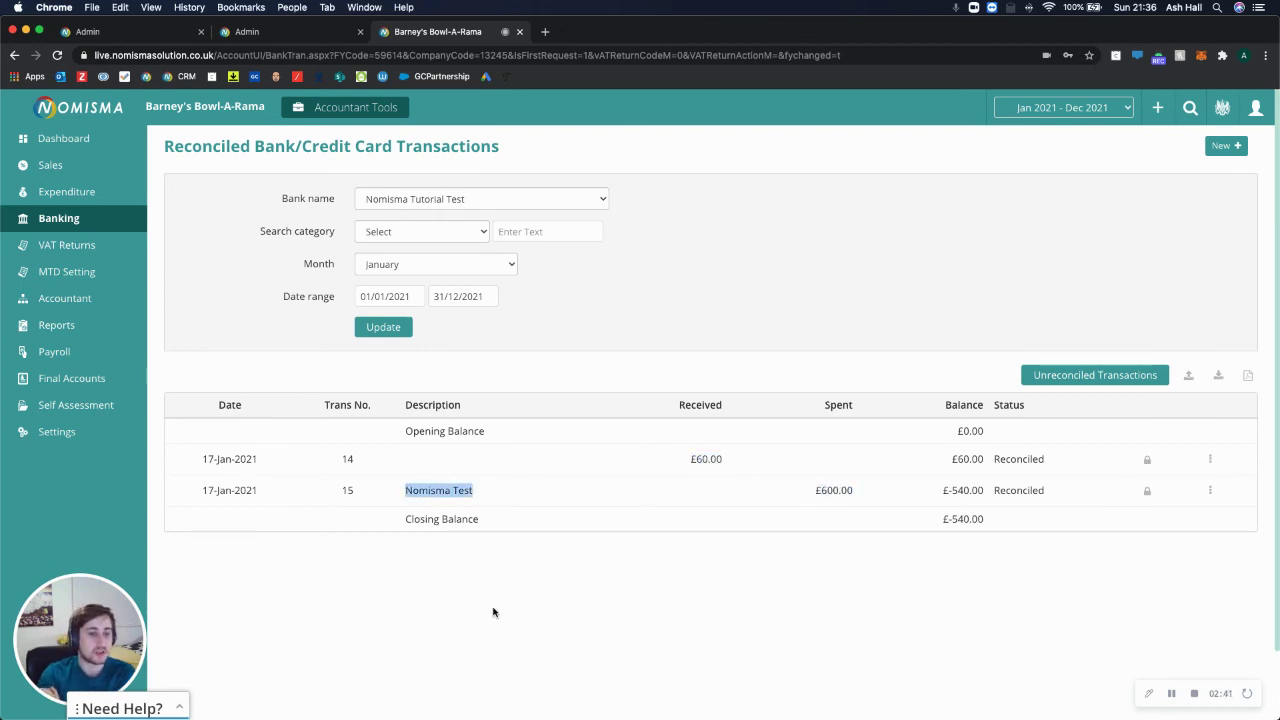